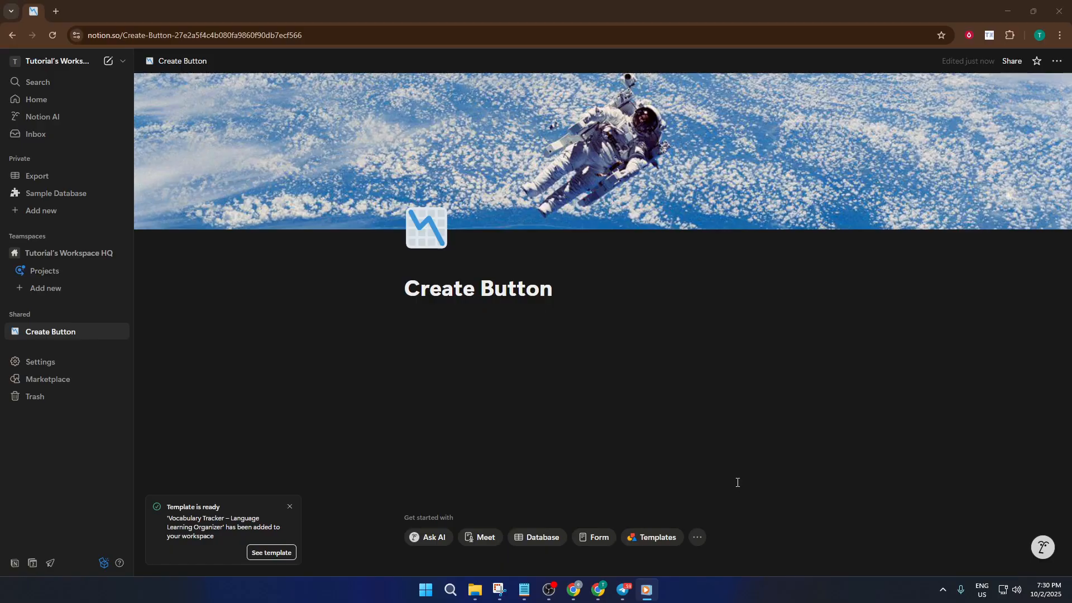
Insert a button block under the Create Button page title and name it "Button To Page".
{"action": "left_click", "coordinate": [496, 312]}
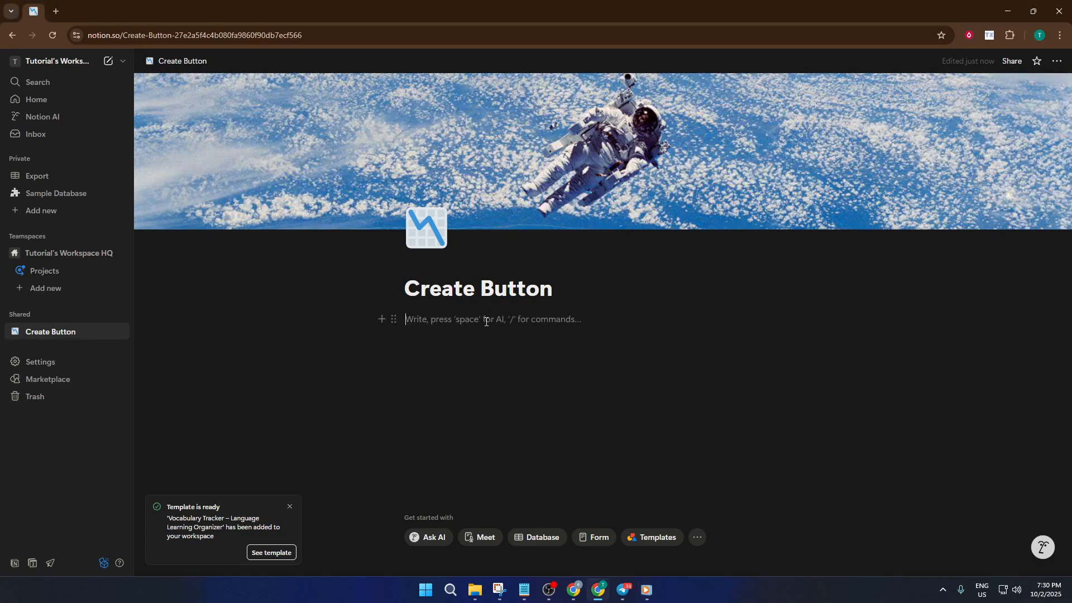
{"action": "type", "text": "/"}
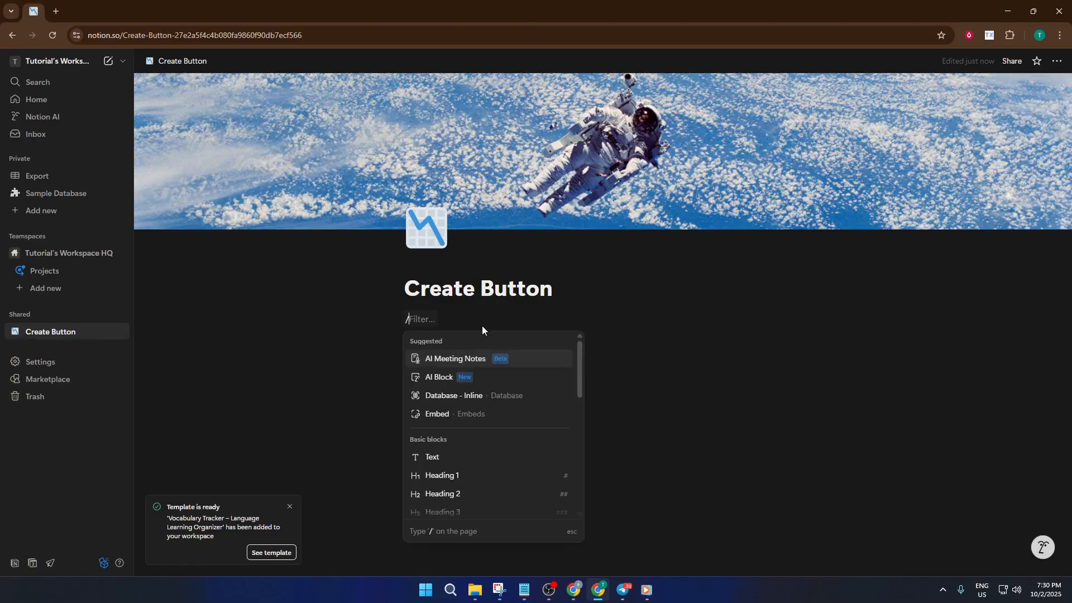
{"action": "type", "text": "button"}
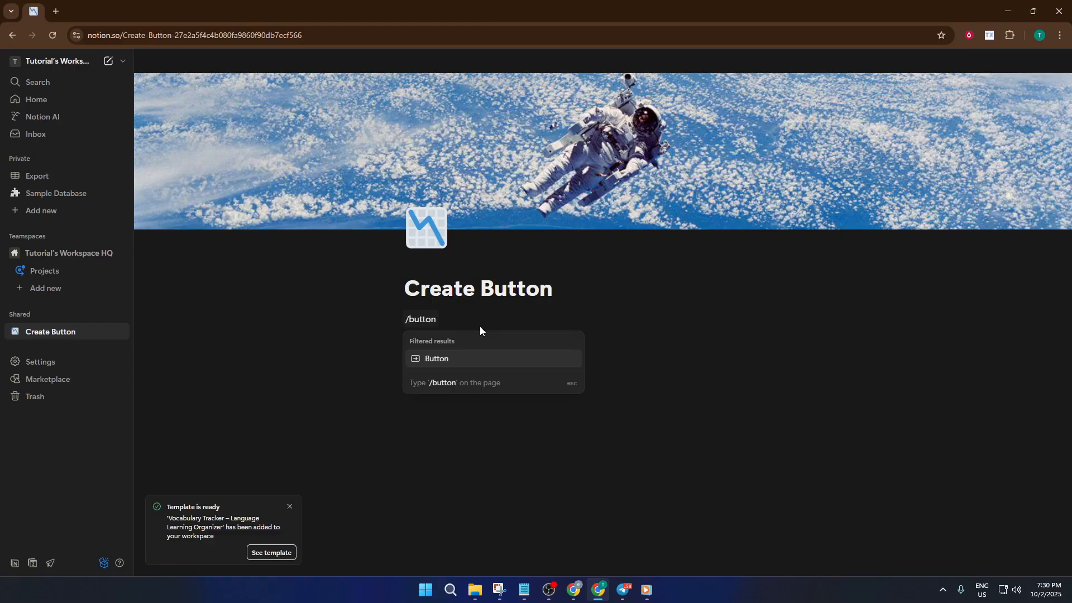
{"action": "left_click", "coordinate": [444, 357]}
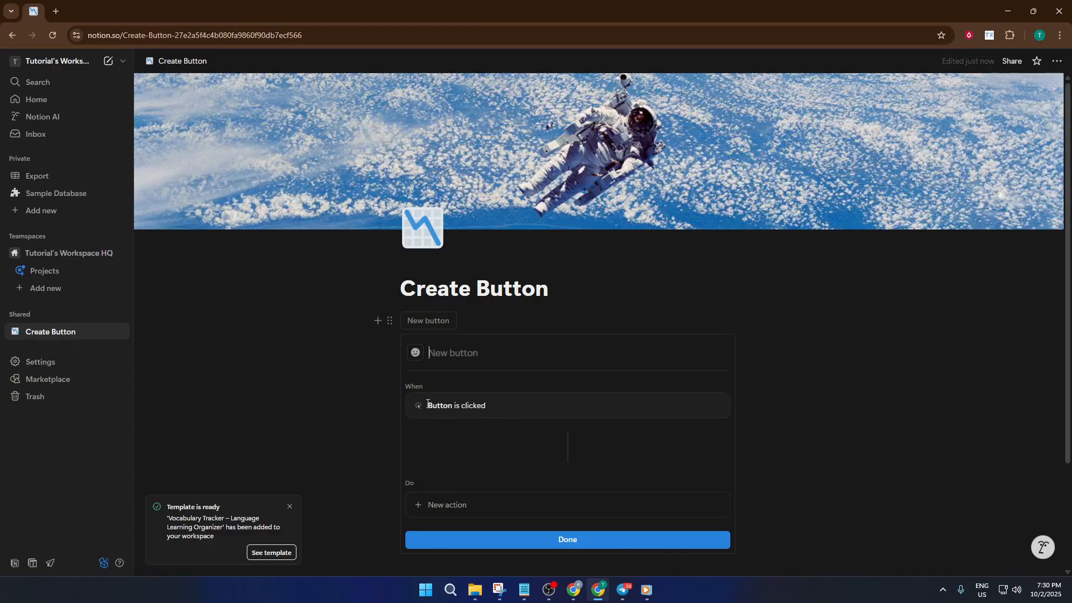
{"action": "scroll", "coordinate": [430, 413], "scroll_direction": "down", "scroll_amount": 1}
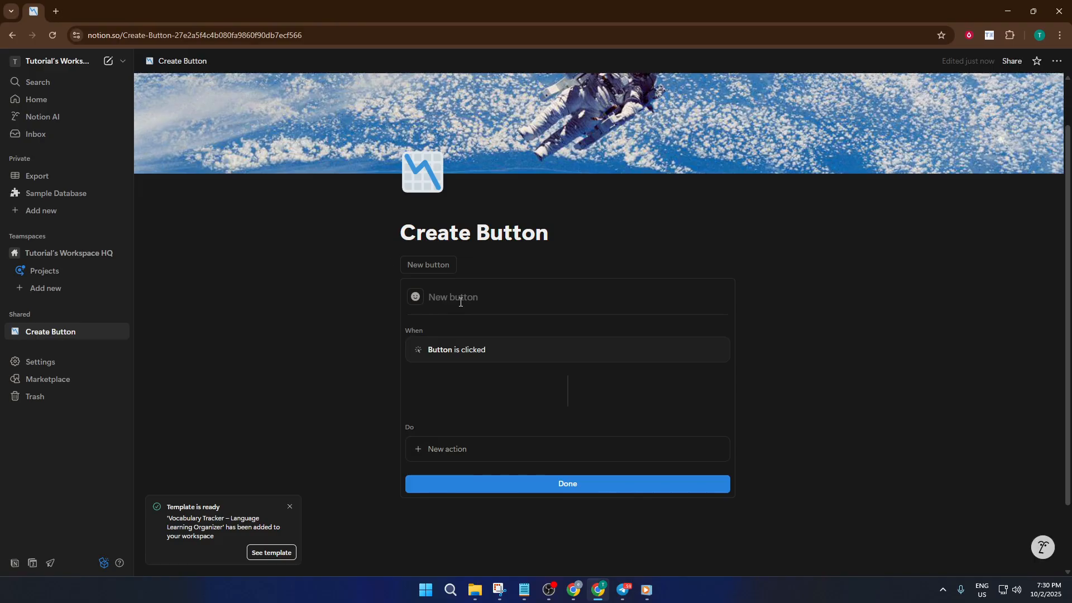
{"action": "type", "text": "Button"}
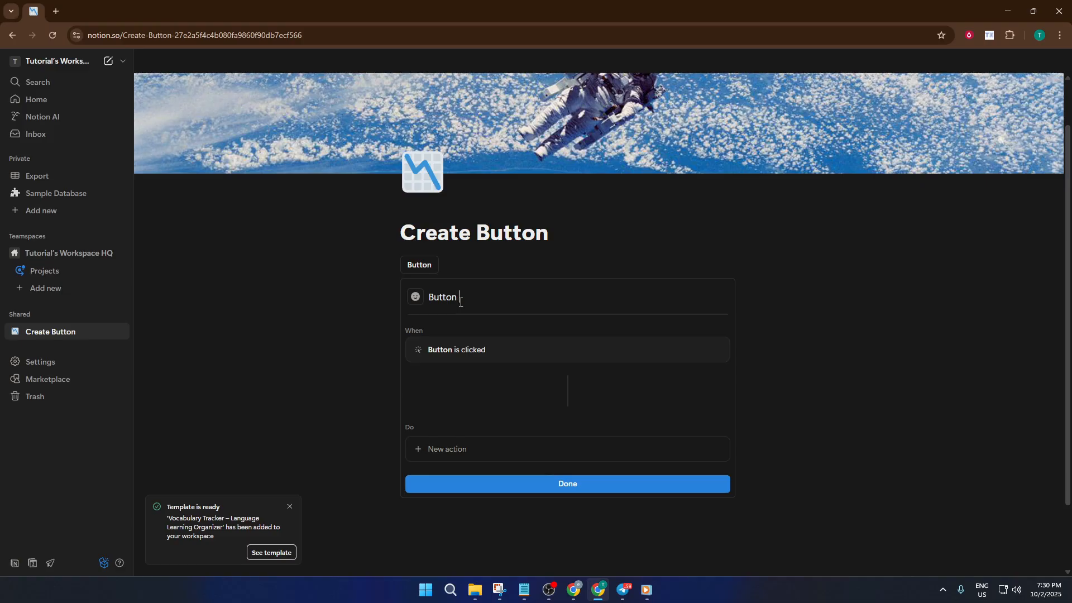
{"action": "type", "text": " To Page"}
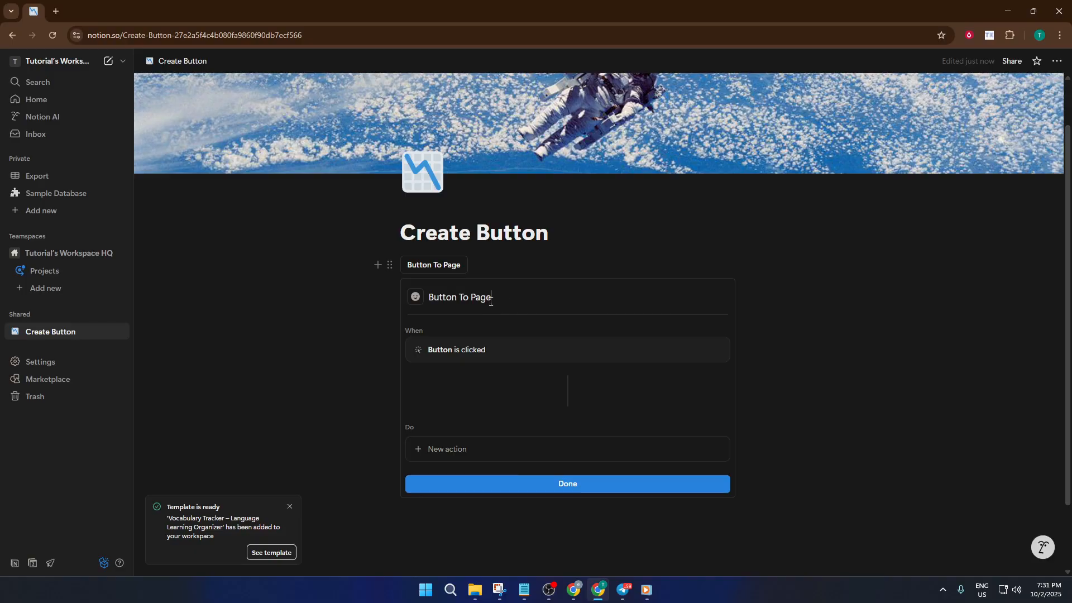
Find a page icon by searching for "page" and assign its yellow version to the button.
{"action": "left_click", "coordinate": [421, 301]}
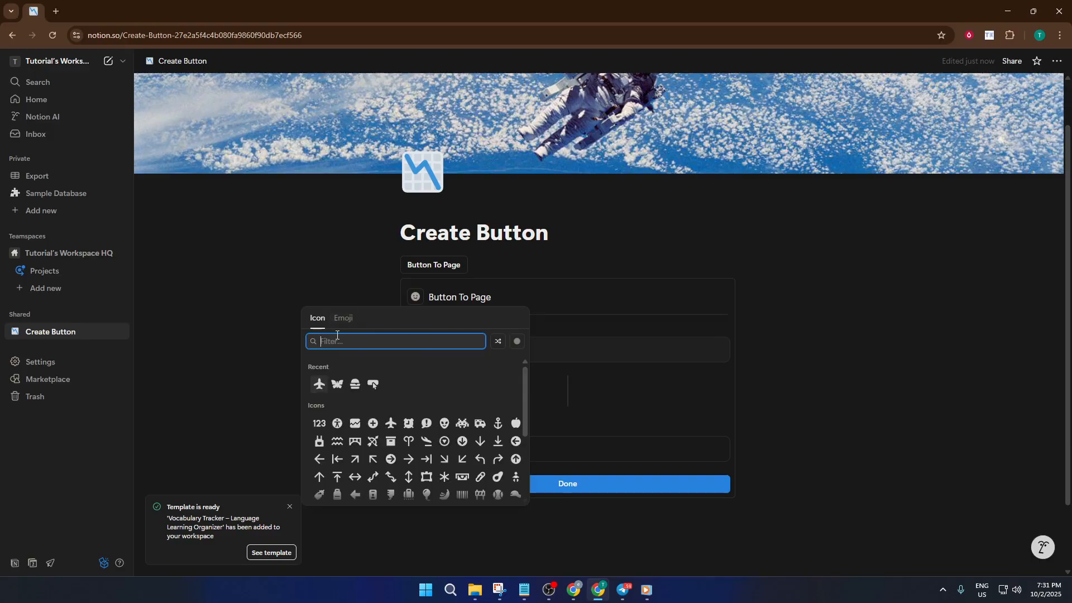
{"action": "type", "text": "page"}
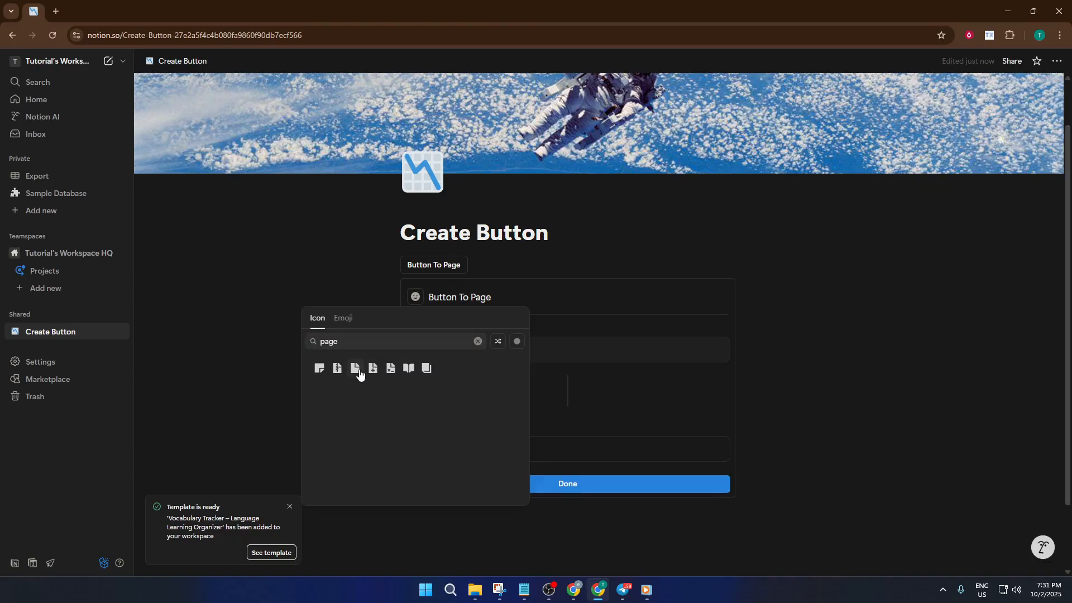
{"action": "mouse_move", "coordinate": [358, 370]}
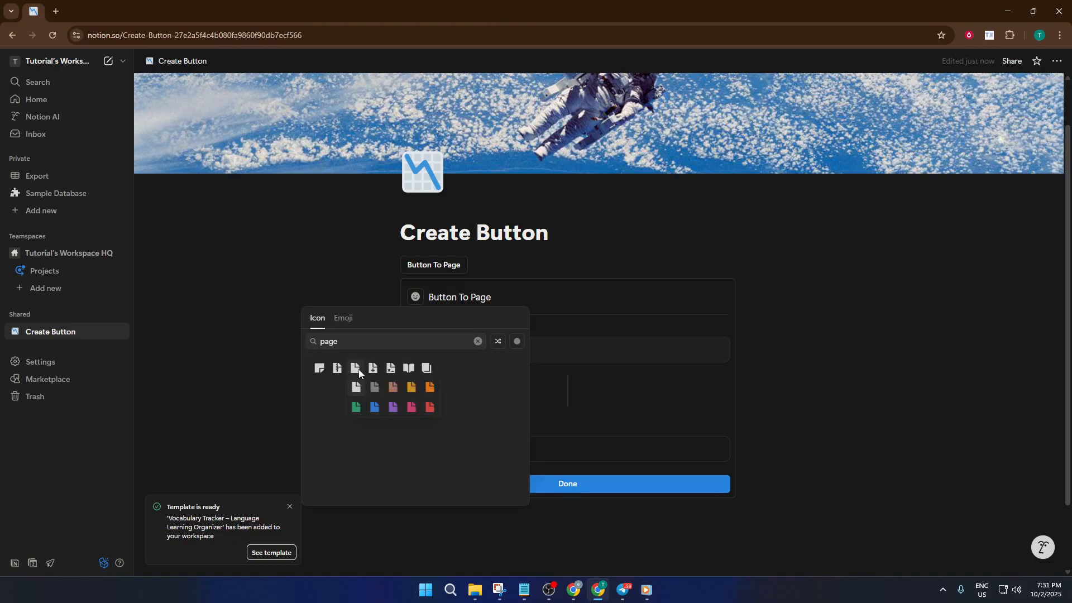
{"action": "left_click", "coordinate": [412, 387]}
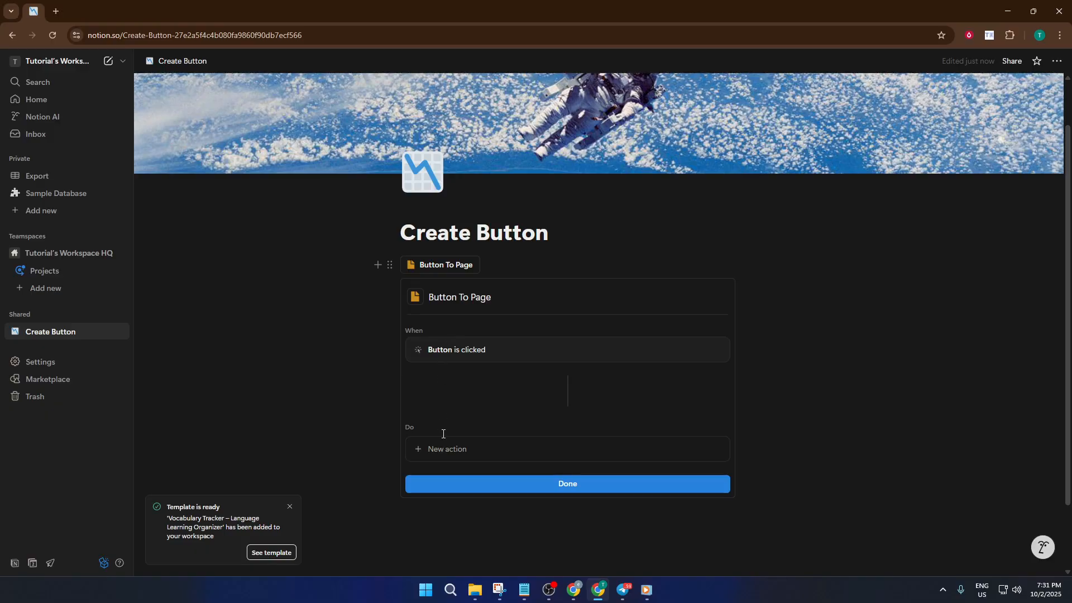
Add an Insert blocks action to the button and place a new Page block in it.
{"action": "left_click", "coordinate": [459, 454]}
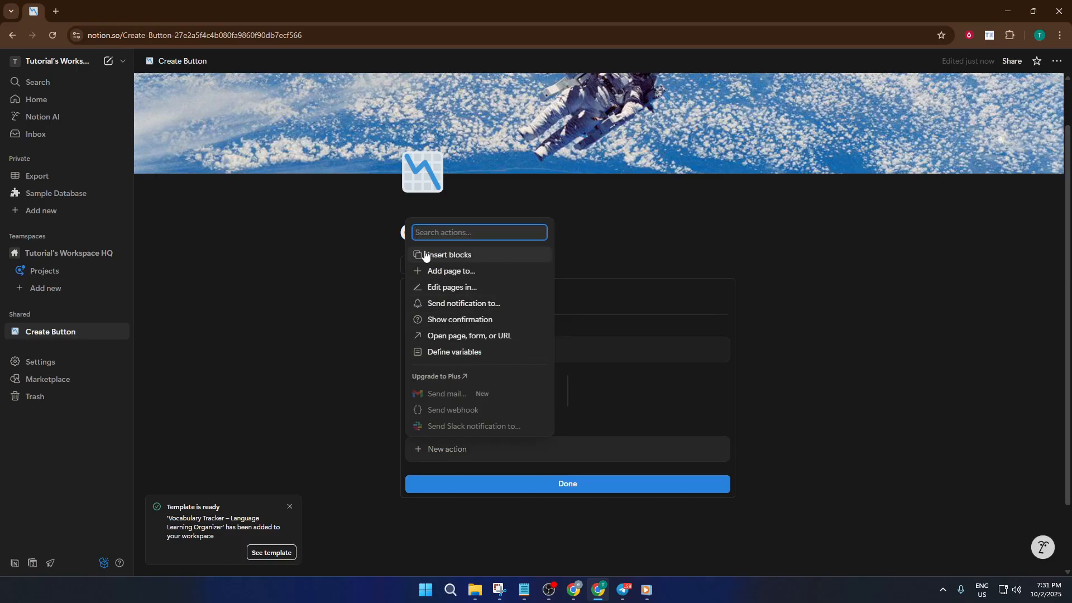
{"action": "left_click", "coordinate": [461, 256]}
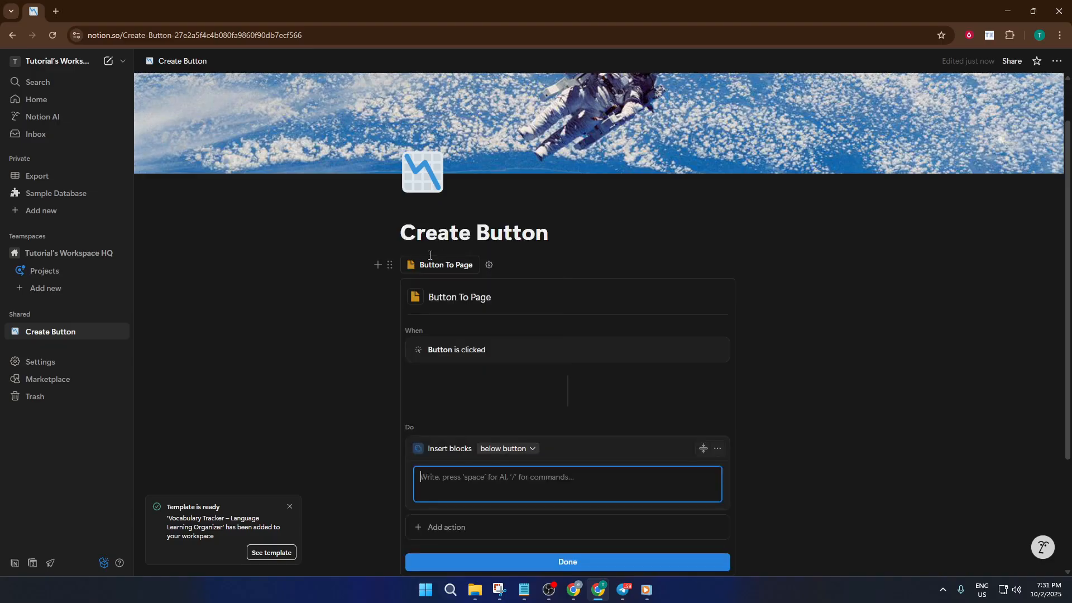
{"action": "scroll", "coordinate": [507, 472], "scroll_direction": "down", "scroll_amount": 2}
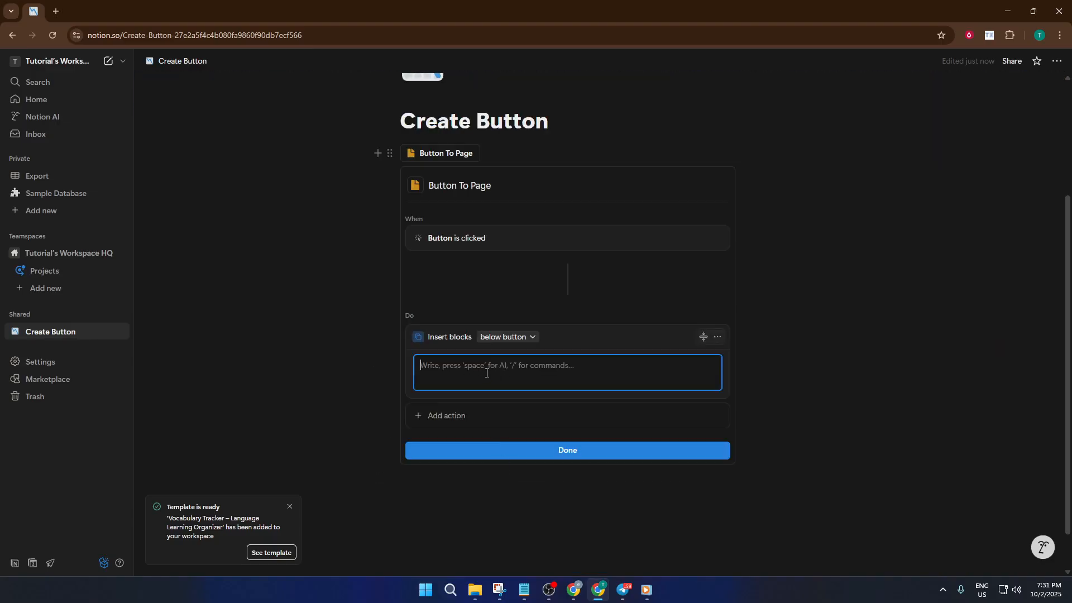
{"action": "type", "text": "/"}
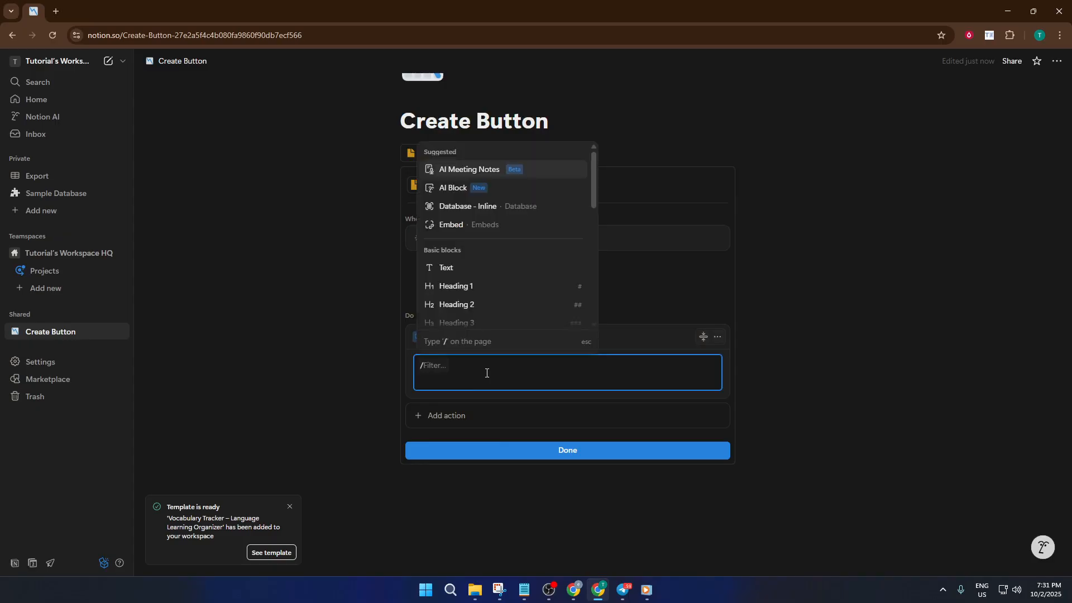
{"action": "type", "text": "page"}
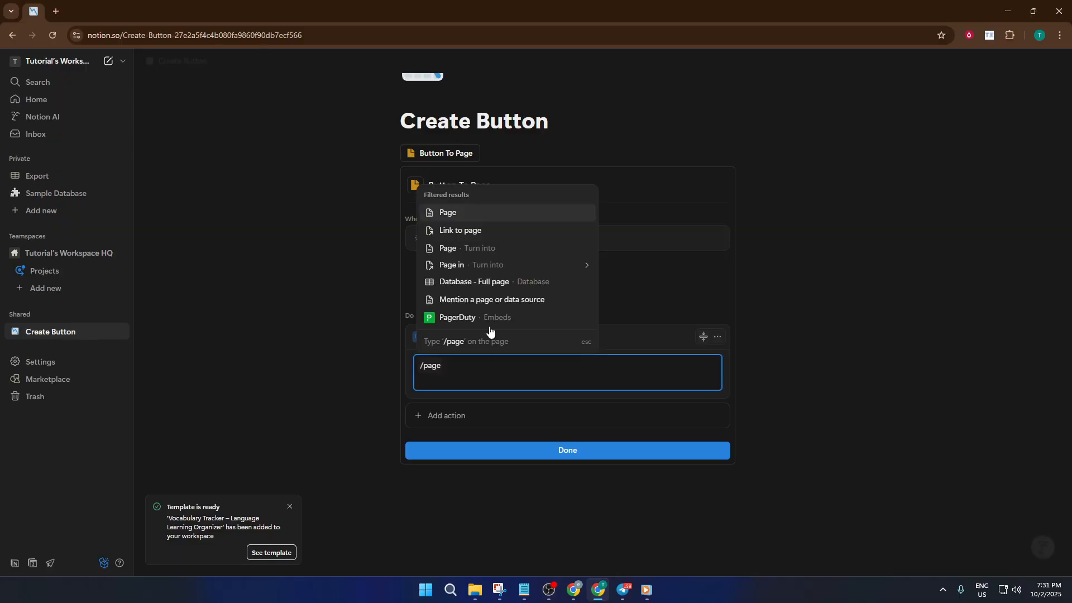
{"action": "left_click", "coordinate": [447, 214]}
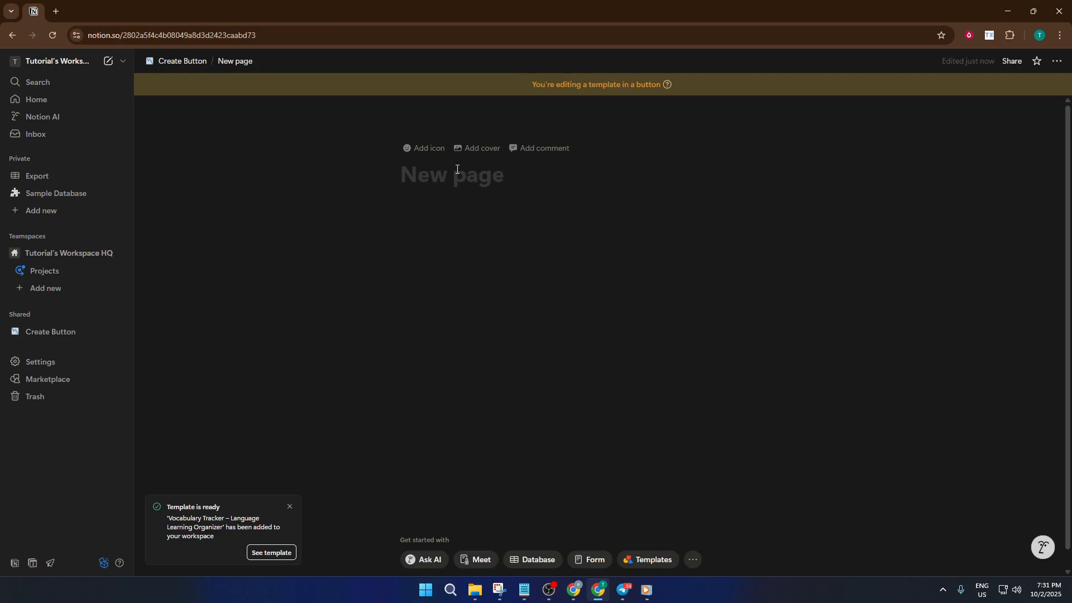
Title the button's template page "Demo page" and return to the Create Button page.
{"action": "type", "text": "Demo"}
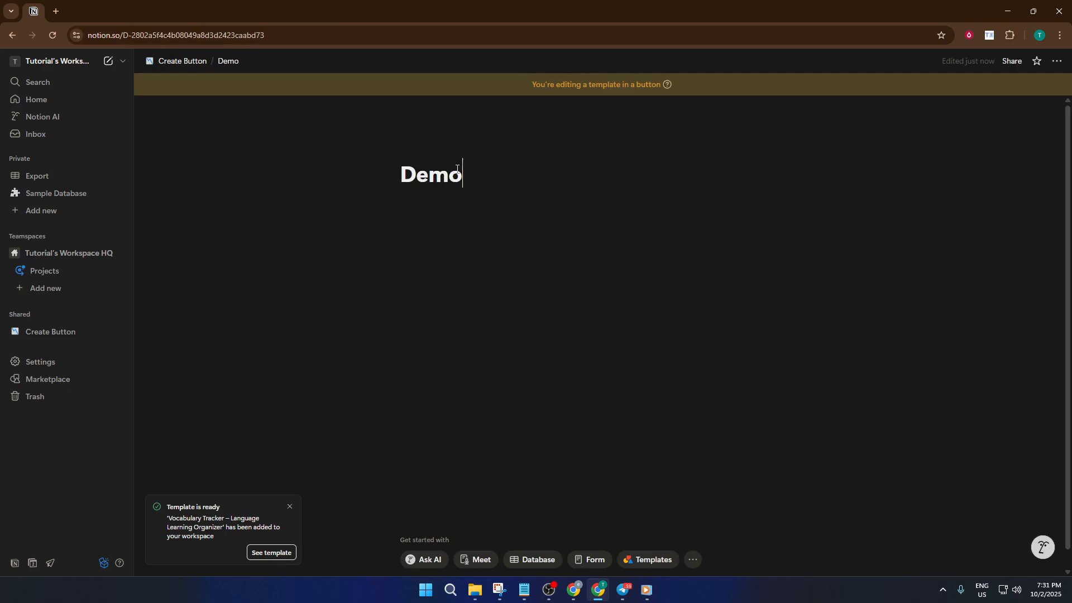
{"action": "type", "text": " page"}
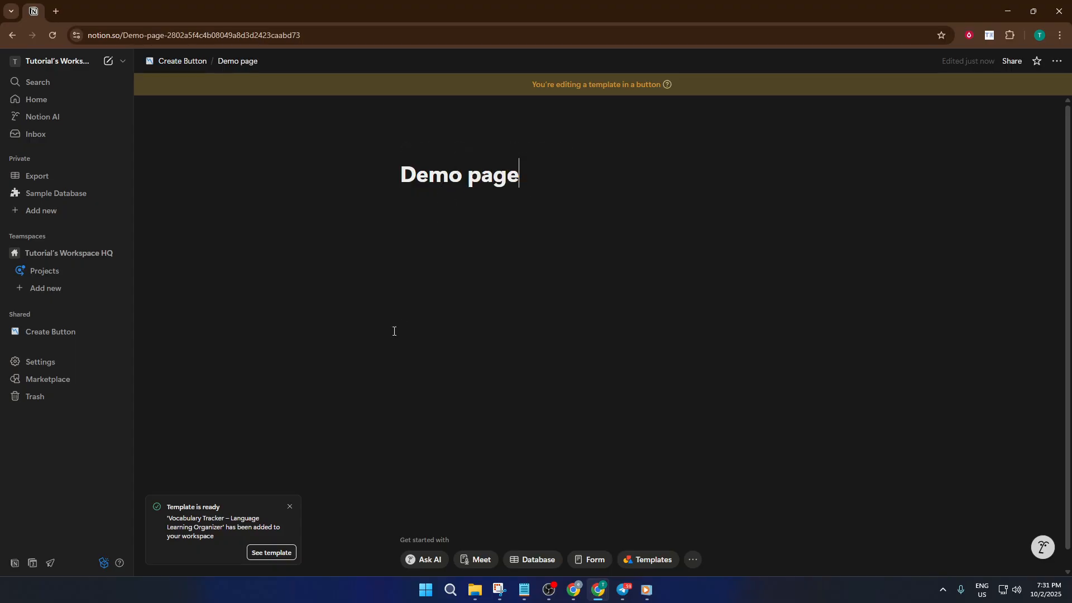
{"action": "left_click", "coordinate": [182, 63]}
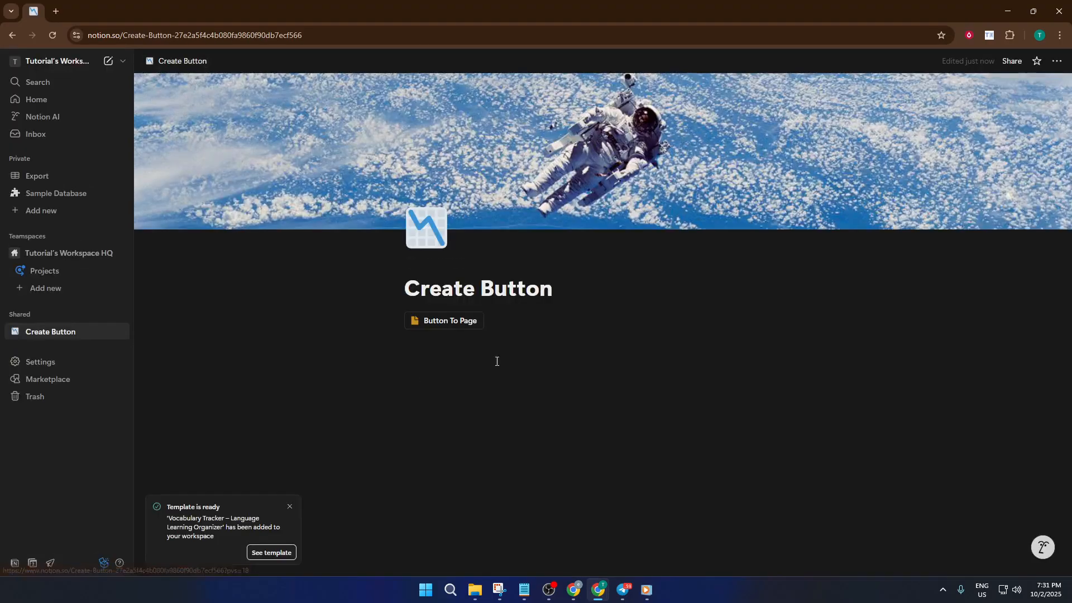
Run the Button To Page button, open the Demo page it generates, and return to the Create Button page.
{"action": "left_click", "coordinate": [421, 324]}
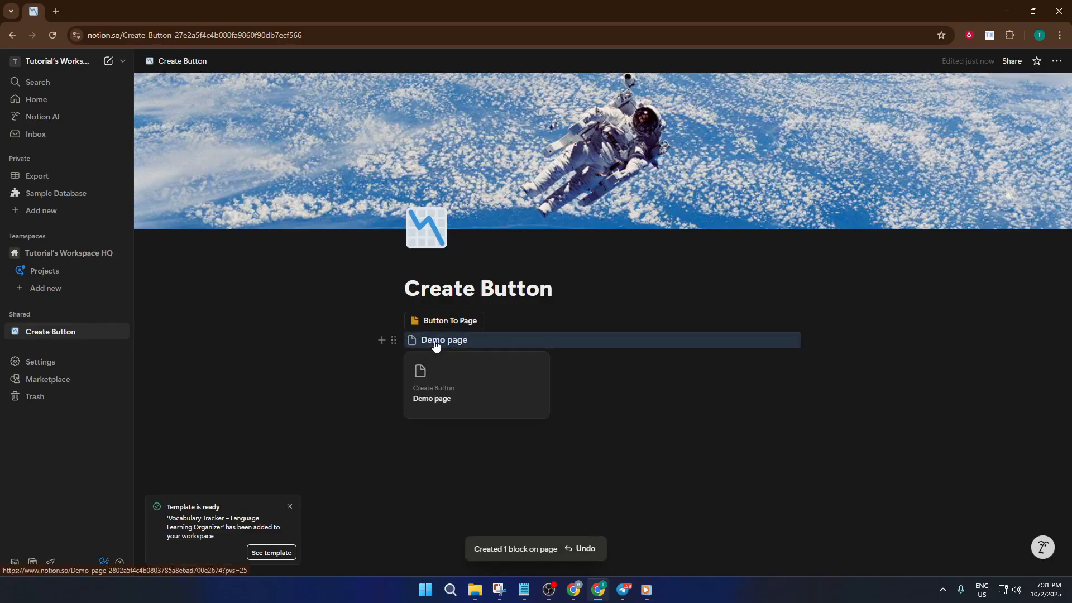
{"action": "left_click", "coordinate": [436, 346]}
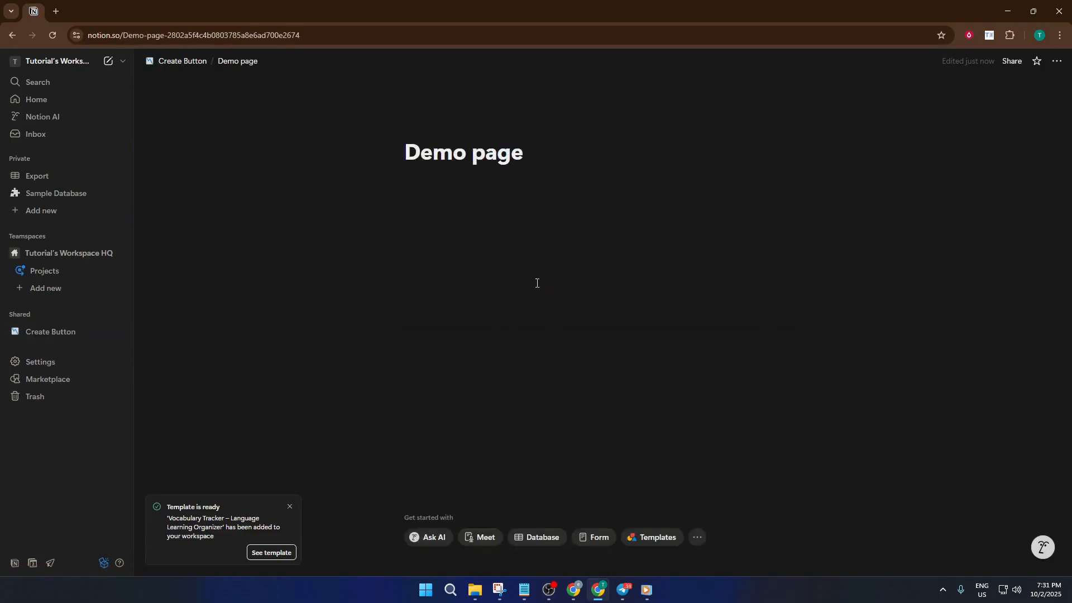
{"action": "left_click", "coordinate": [182, 64]}
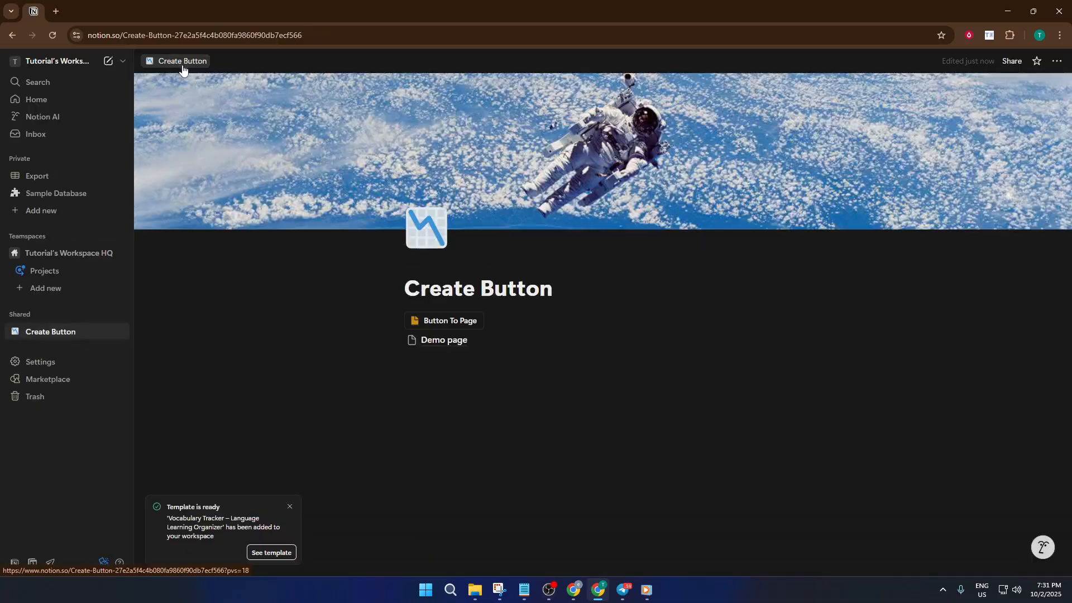
Add a cover and a face-in-clouds emoji icon to the Demo page and return to the Create Button page.
{"action": "left_click", "coordinate": [444, 342]}
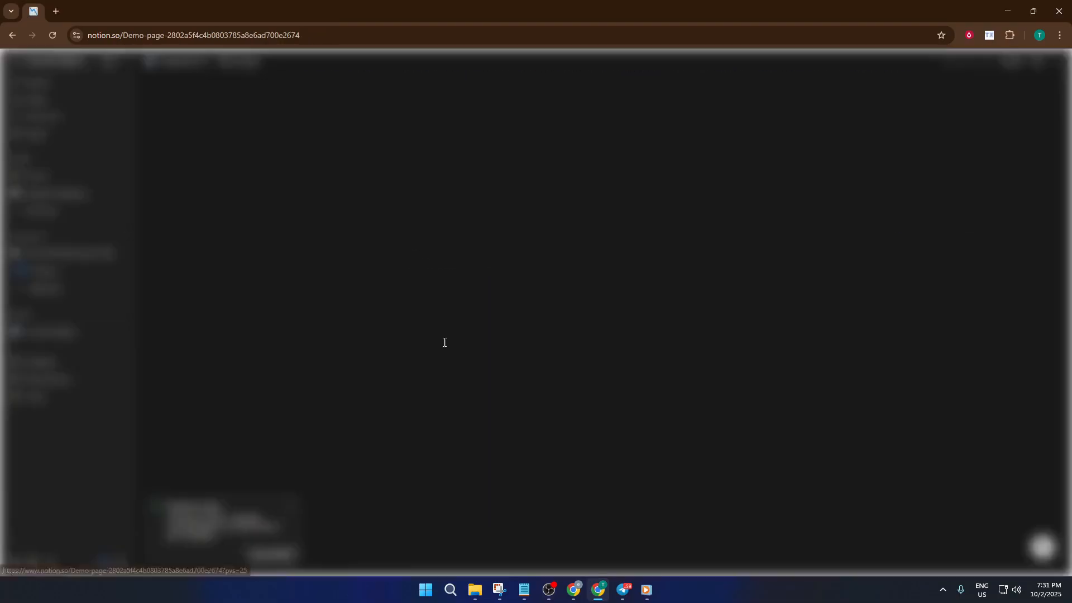
{"action": "left_click", "coordinate": [474, 125]}
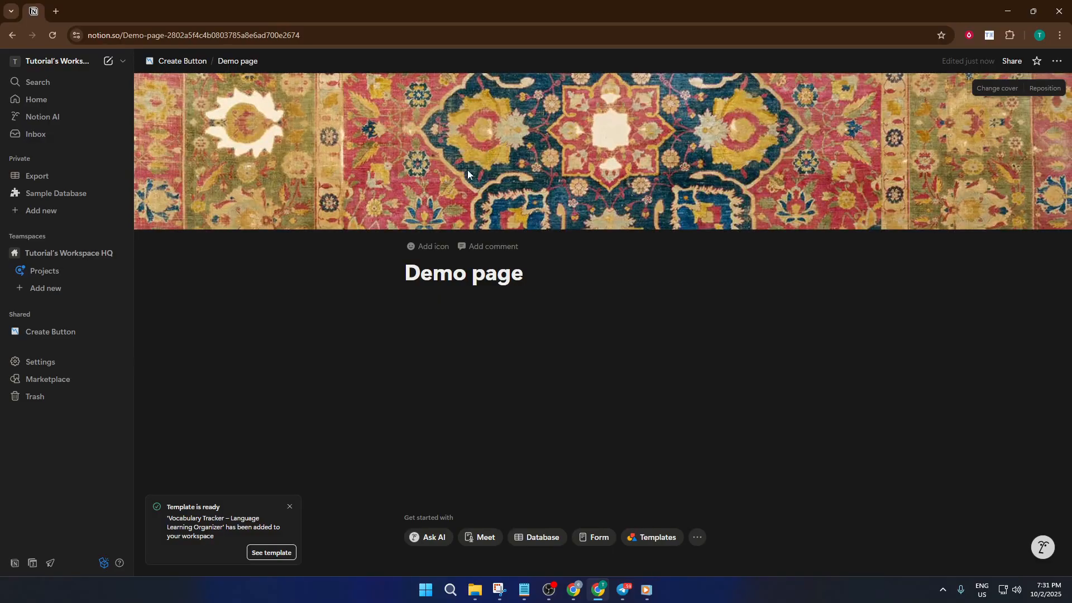
{"action": "left_click", "coordinate": [431, 247]}
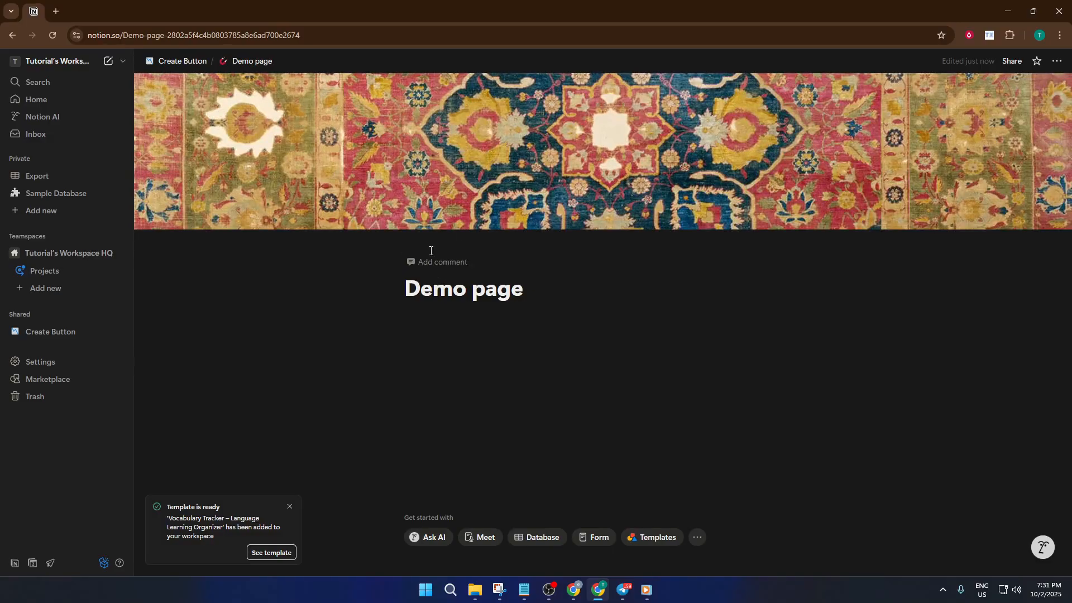
{"action": "left_click", "coordinate": [425, 238]}
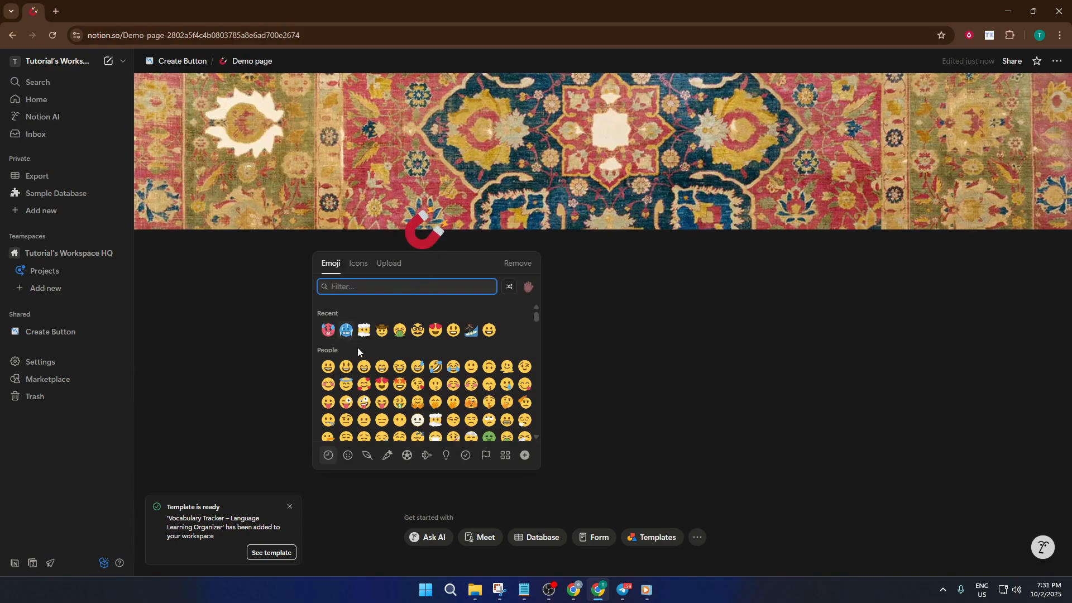
{"action": "left_click", "coordinate": [363, 333]}
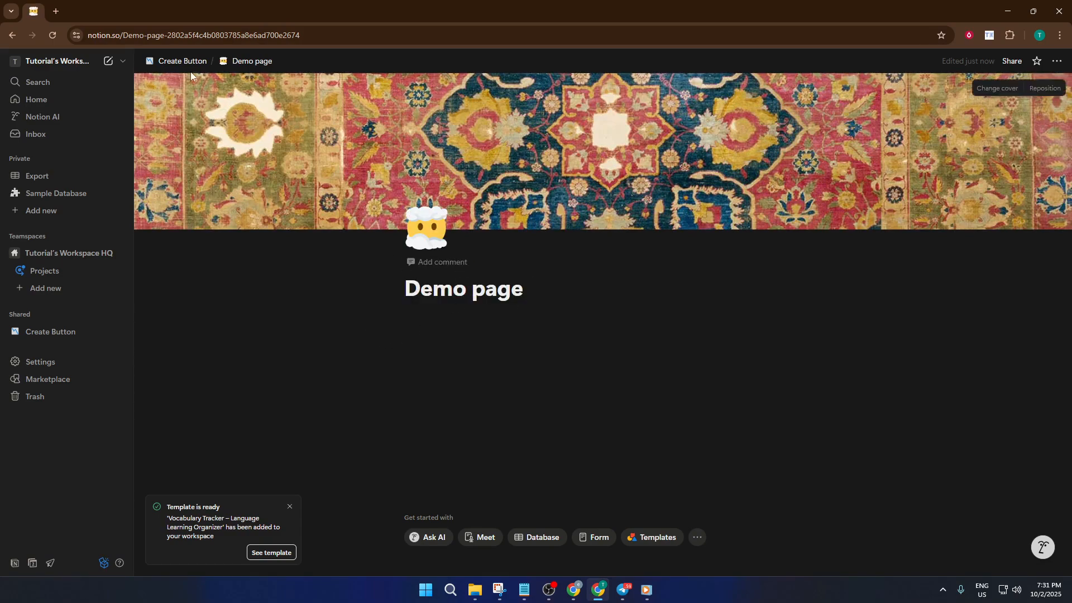
{"action": "left_click", "coordinate": [180, 61]}
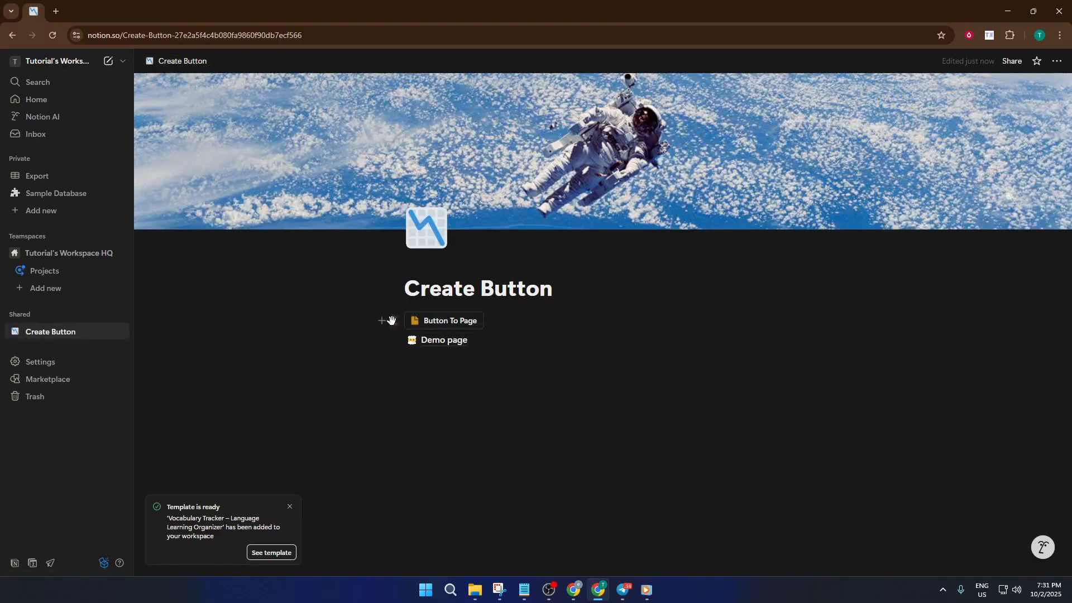
Run the Button To Page button a second time and undo the extra Demo page.
{"action": "left_click", "coordinate": [428, 327]}
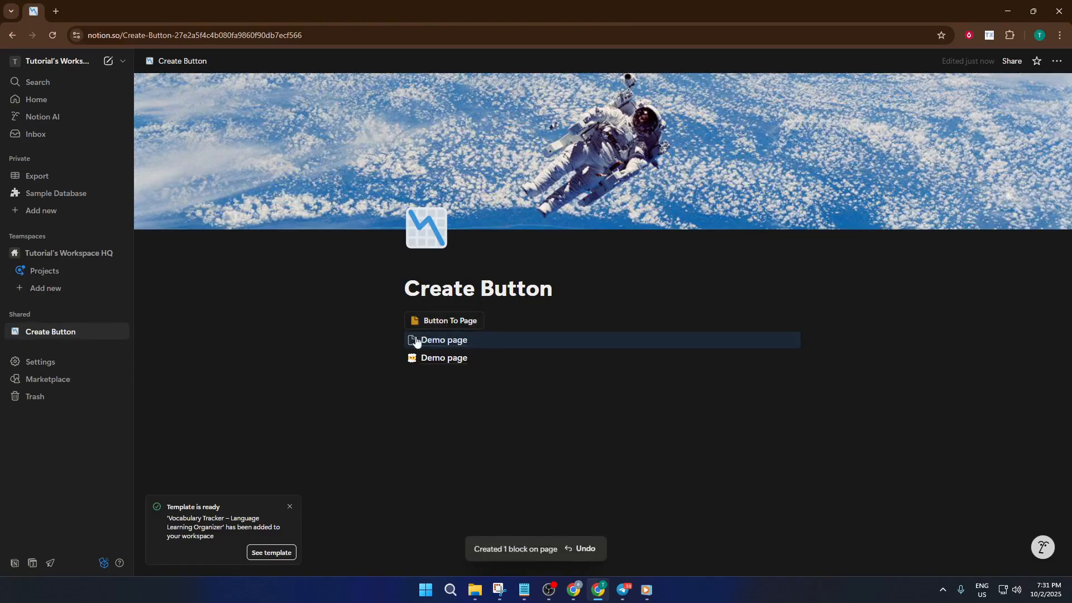
{"action": "left_click", "coordinate": [471, 399]}
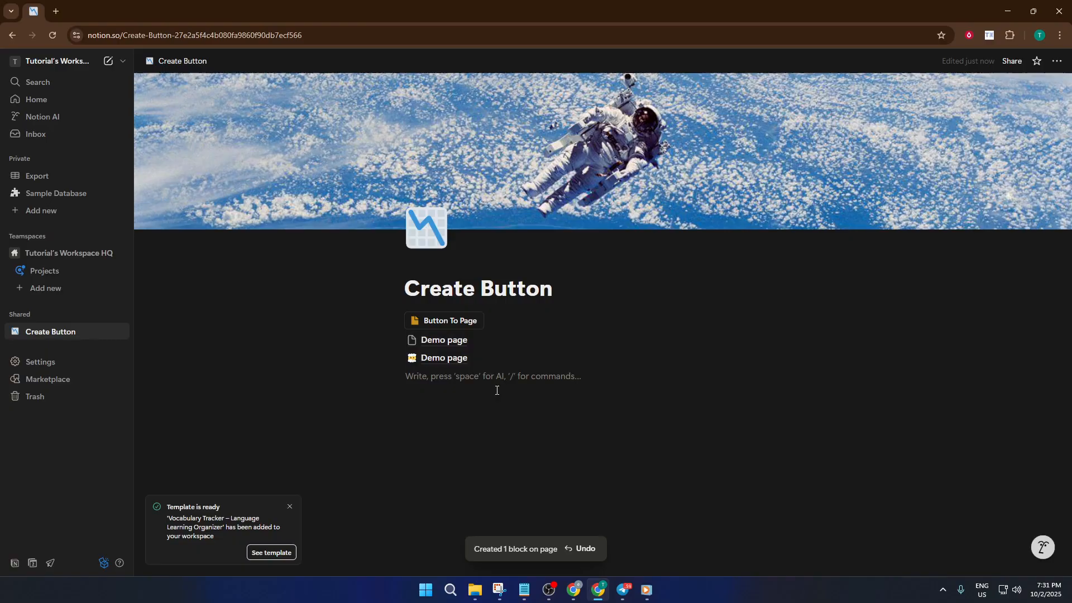
{"action": "key", "text": "ctrl+z"}
{"action": "key", "text": "ctrl+z"}
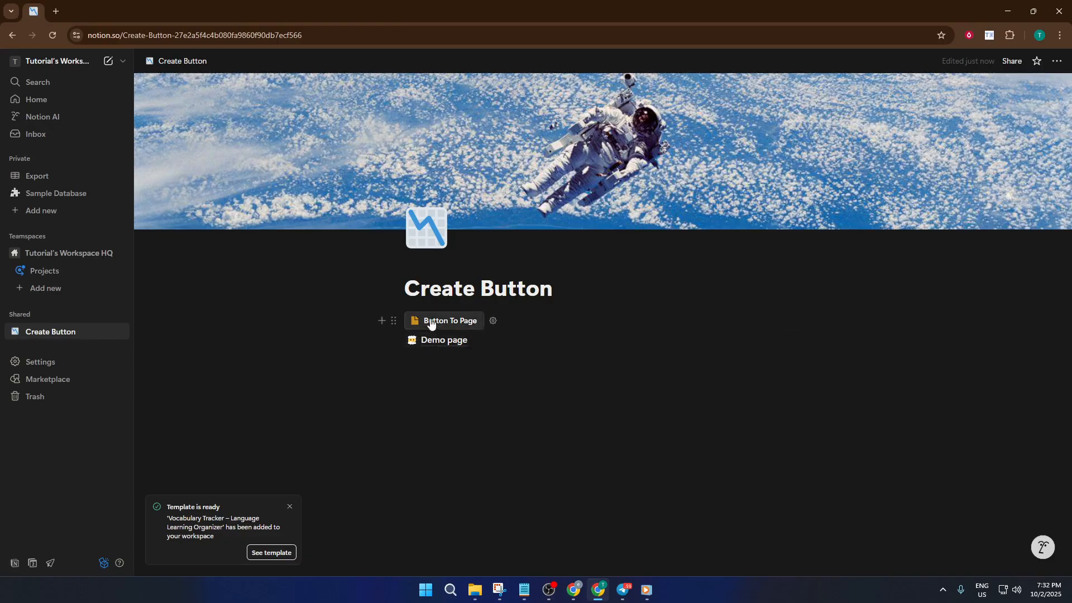
{"action": "left_click", "coordinate": [450, 362]}
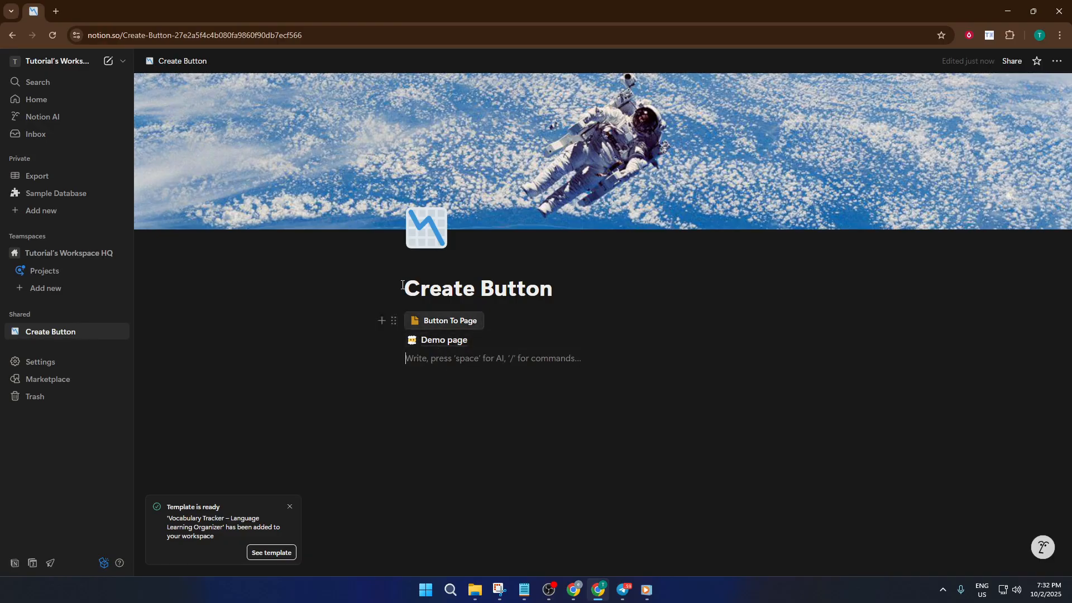